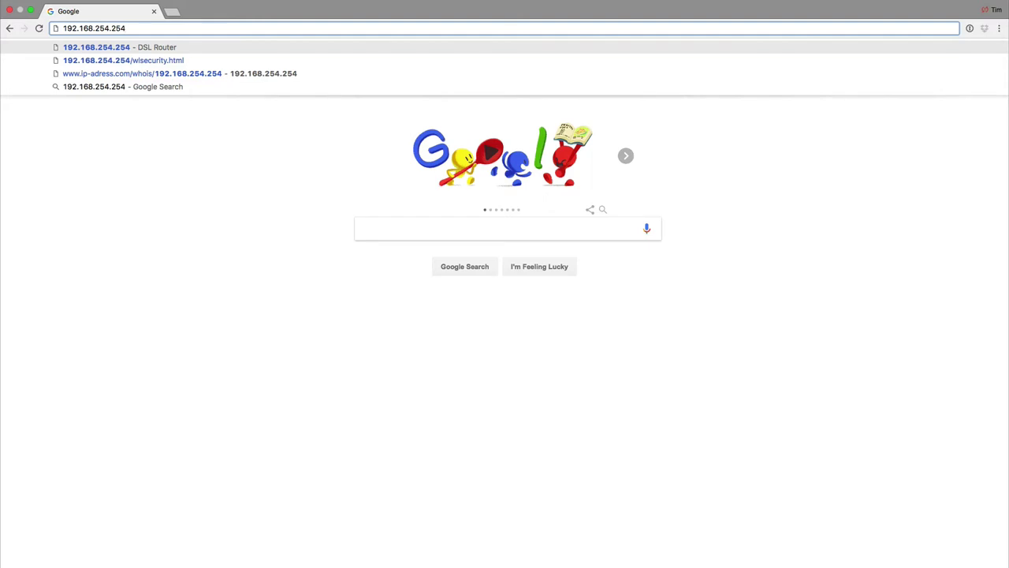
Log in to the router at 192.168.254.254 with the admin username and its password
{"action": "key", "text": "Return"}
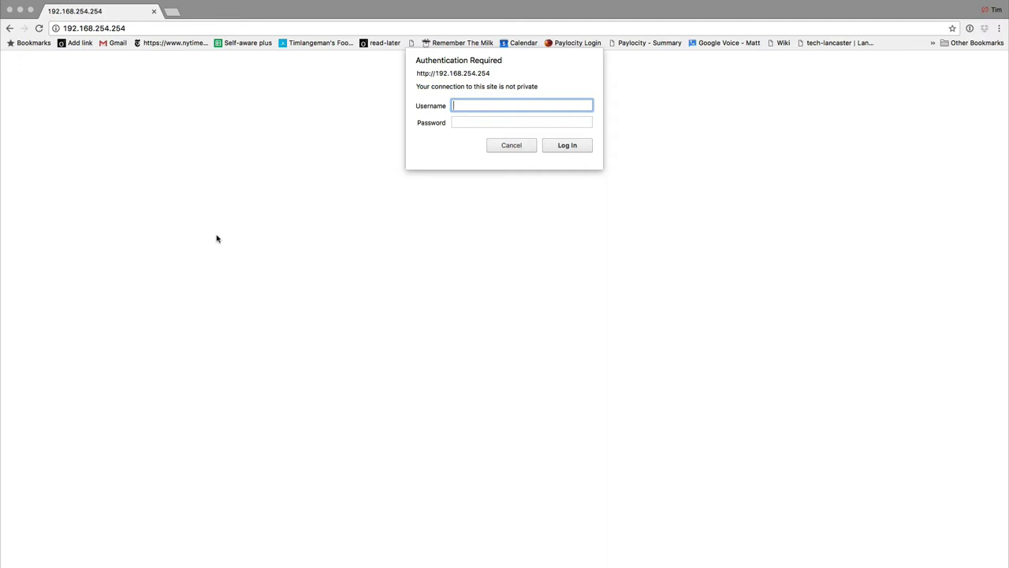
{"action": "type", "text": "admin"}
{"action": "key", "text": "Tab"}
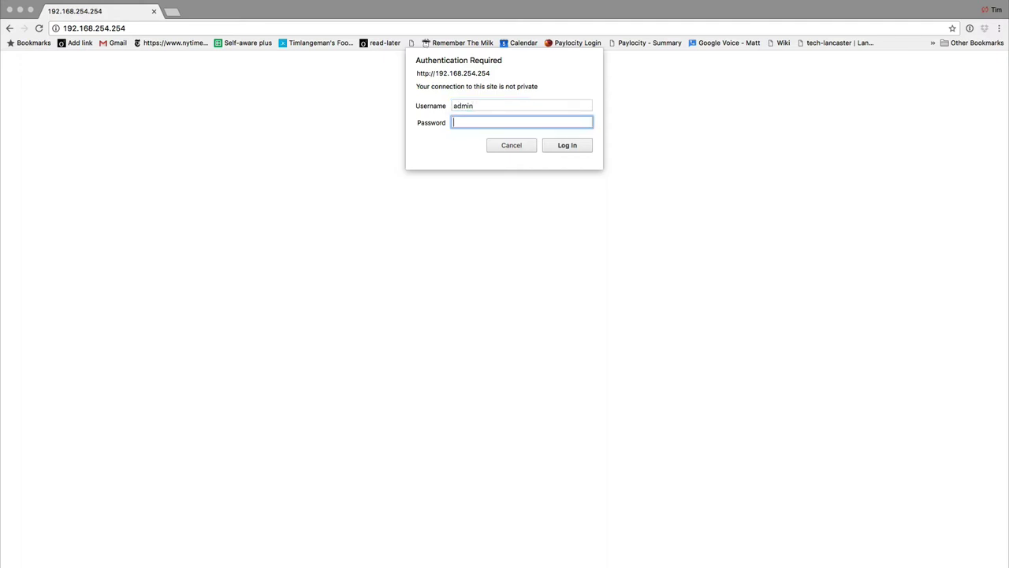
{"action": "type", "text": "•••••"}
{"action": "key", "text": "Return"}
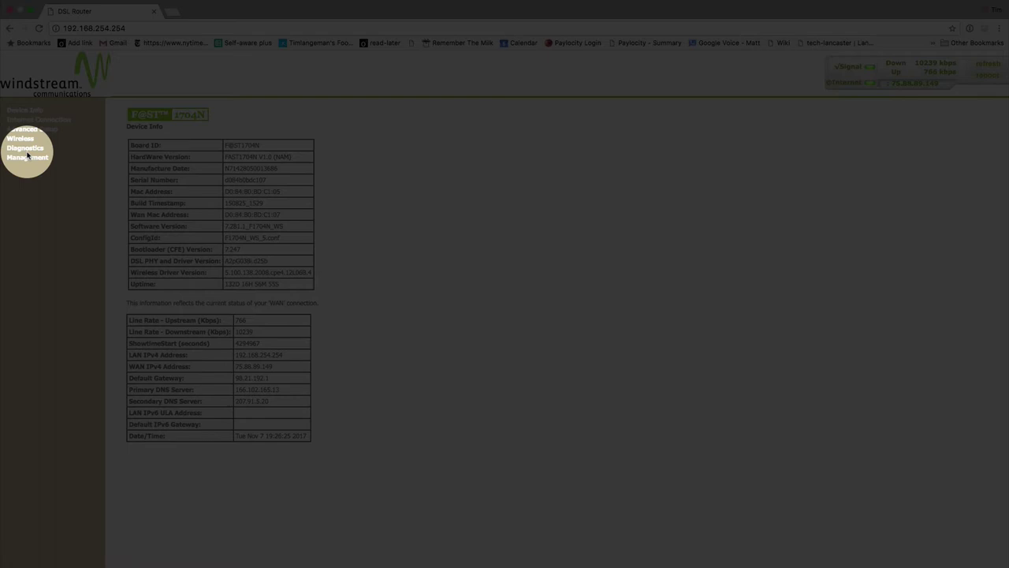
Under Wireless > Basic, change the SSID from WIN_Tim to rkth
{"action": "left_click", "coordinate": [21, 138]}
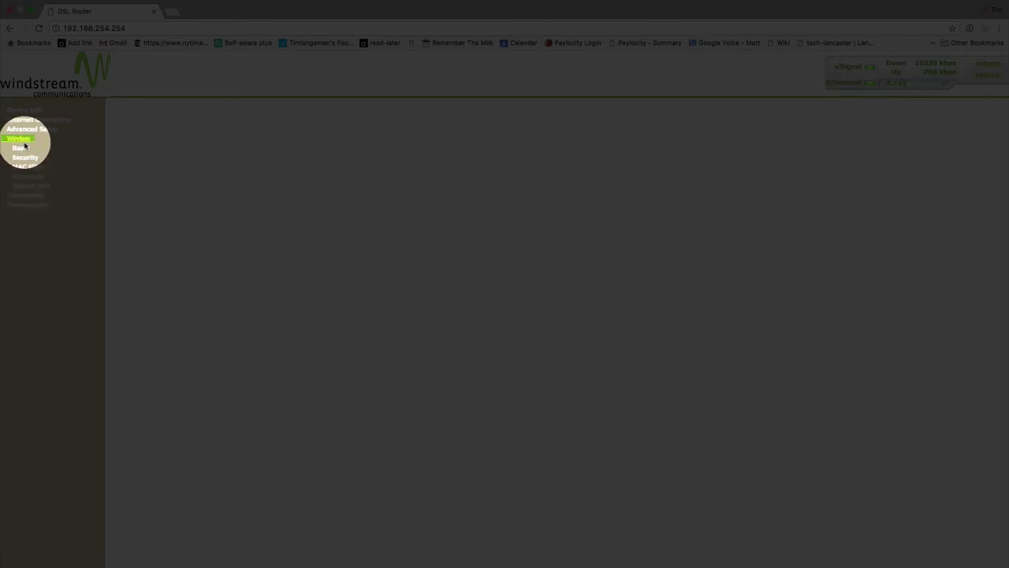
{"action": "left_click", "coordinate": [25, 149]}
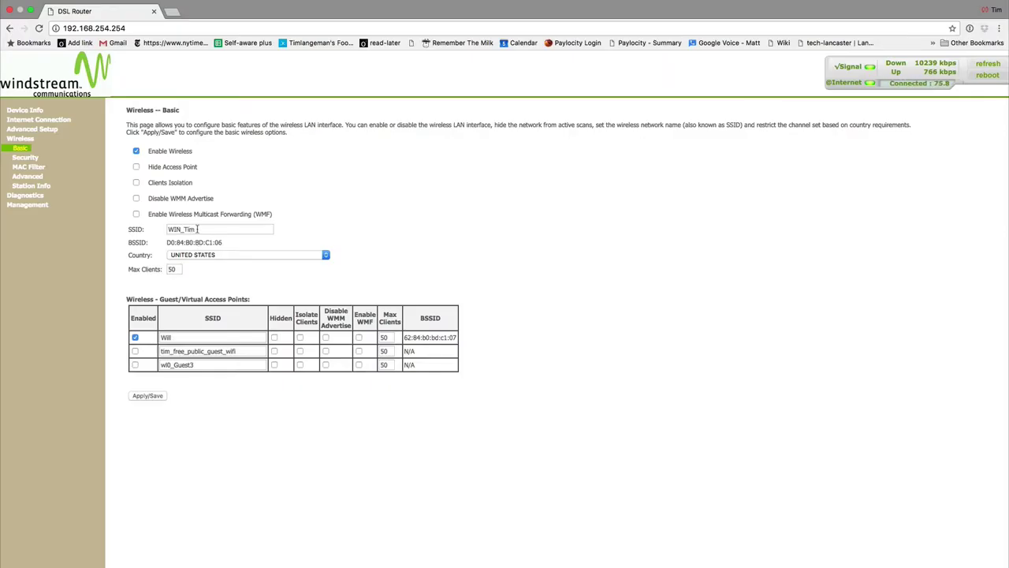
{"action": "left_click_drag", "start_coordinate": [197, 229], "coordinate": [161, 232]}
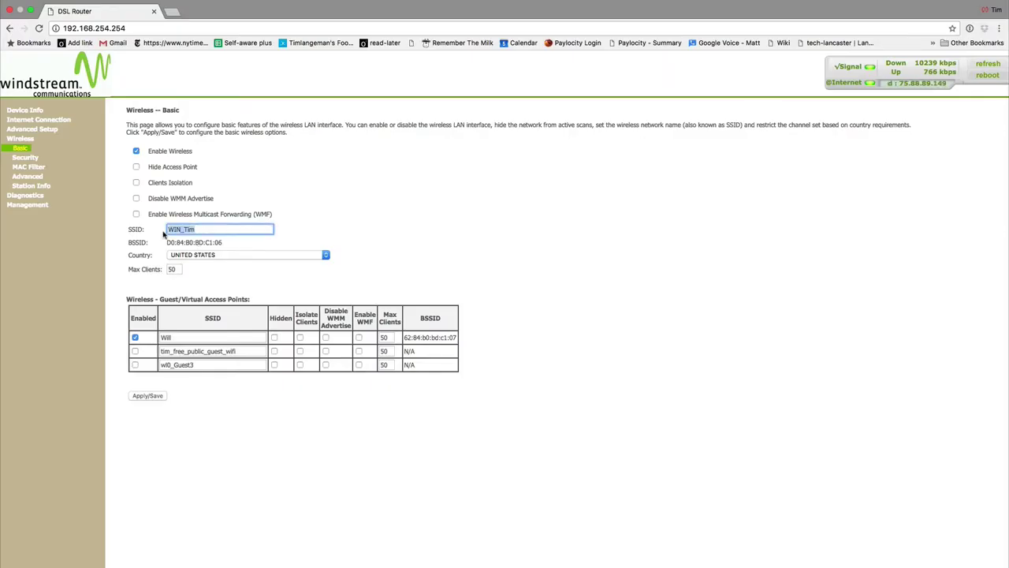
{"action": "key", "text": "BackSpace"}
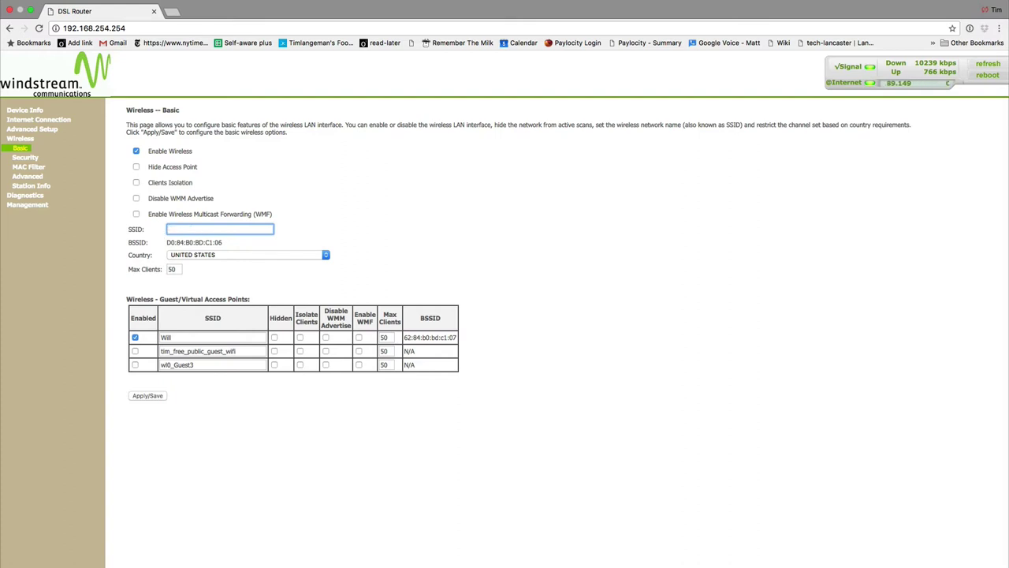
{"action": "type", "text": "rkth"}
{"action": "left_click", "coordinate": [122, 282]}
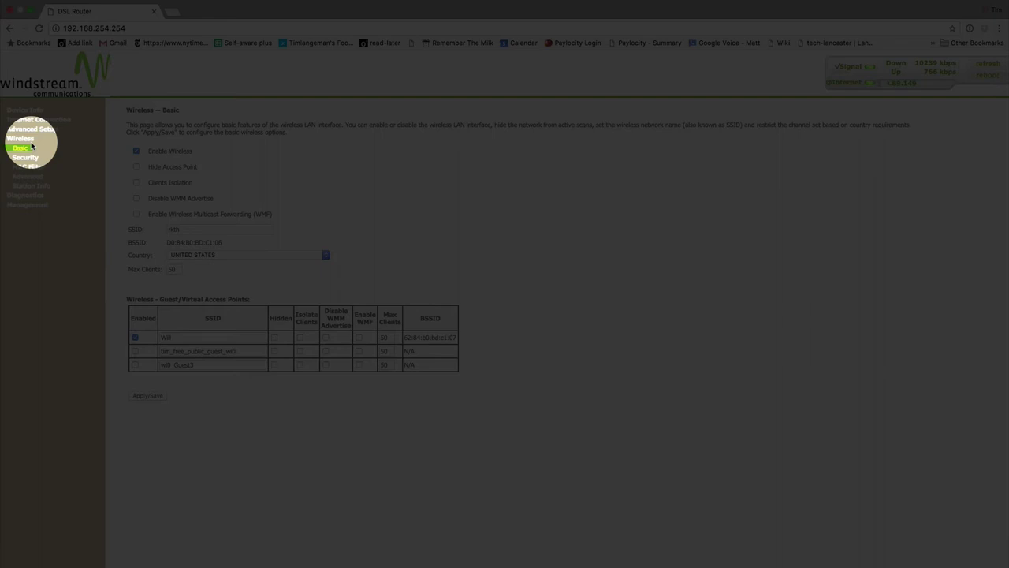
Rename the first guest access point from Will to 'dfgjgjdfljgoidjfgoijdsoifjgsdoi'
{"action": "left_click", "coordinate": [63, 189]}
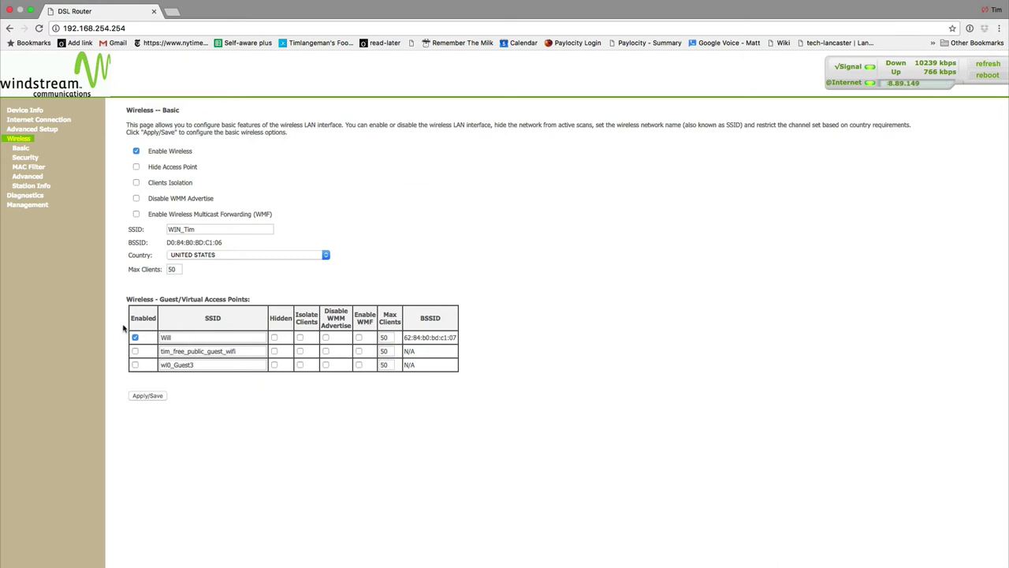
{"action": "left_click_drag", "start_coordinate": [159, 300], "coordinate": [211, 319]}
{"action": "left_click", "coordinate": [180, 414]}
{"action": "left_click_drag", "start_coordinate": [180, 337], "coordinate": [145, 340]}
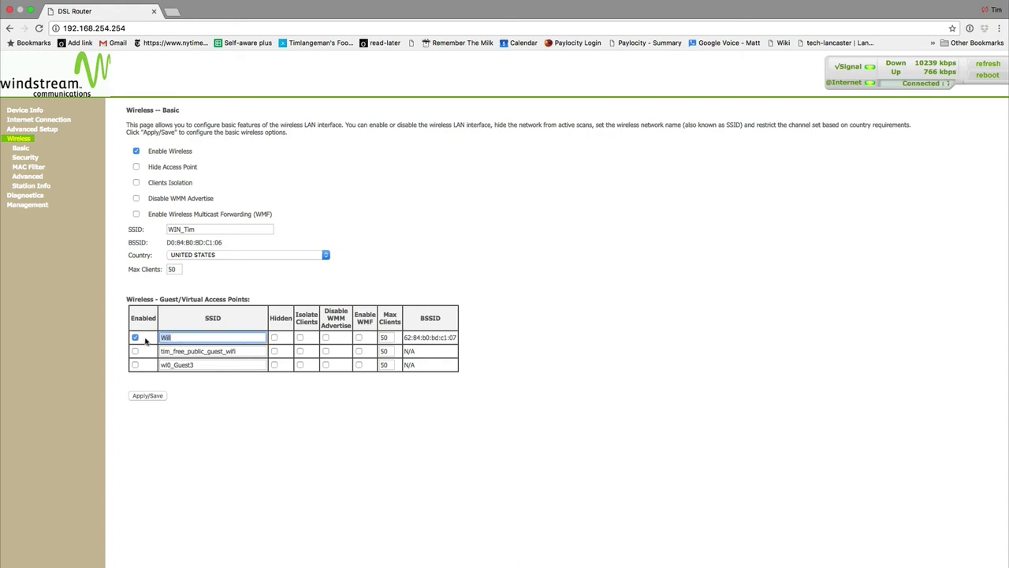
{"action": "key", "text": "BackSpace"}
{"action": "type", "text": "dfgjgjdfljgoidjfgoijdsoifjgsdoi"}
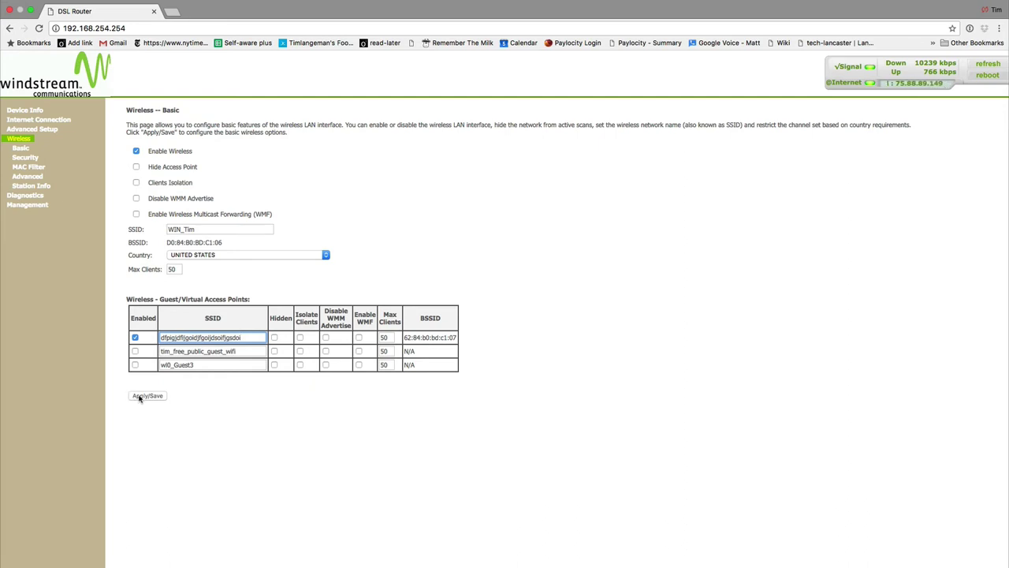
{"action": "left_click", "coordinate": [167, 436]}
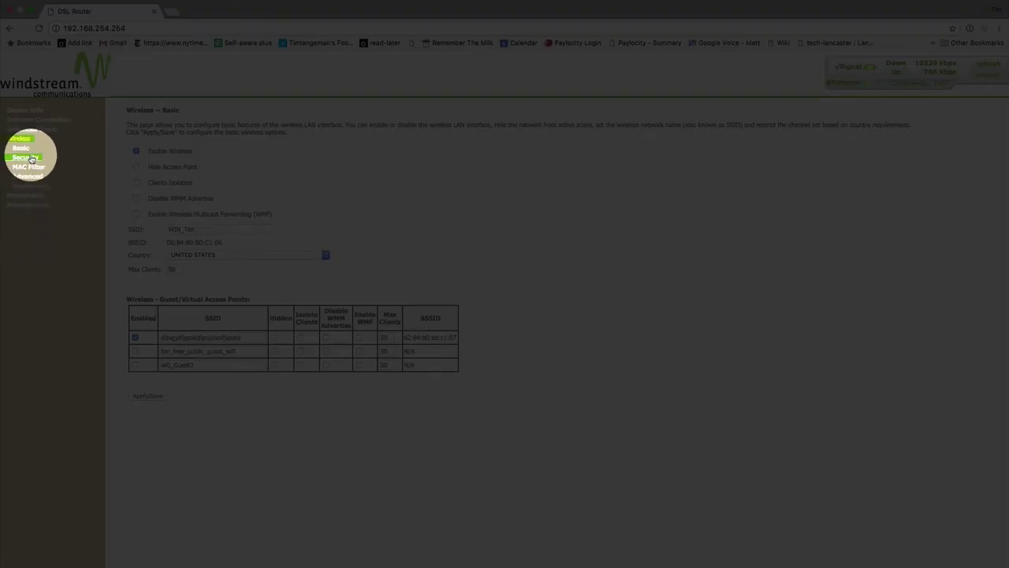
On the Wireless Security page, set wl0_Guest3's network authentication to WPA2-PSK
{"action": "left_click", "coordinate": [31, 158]}
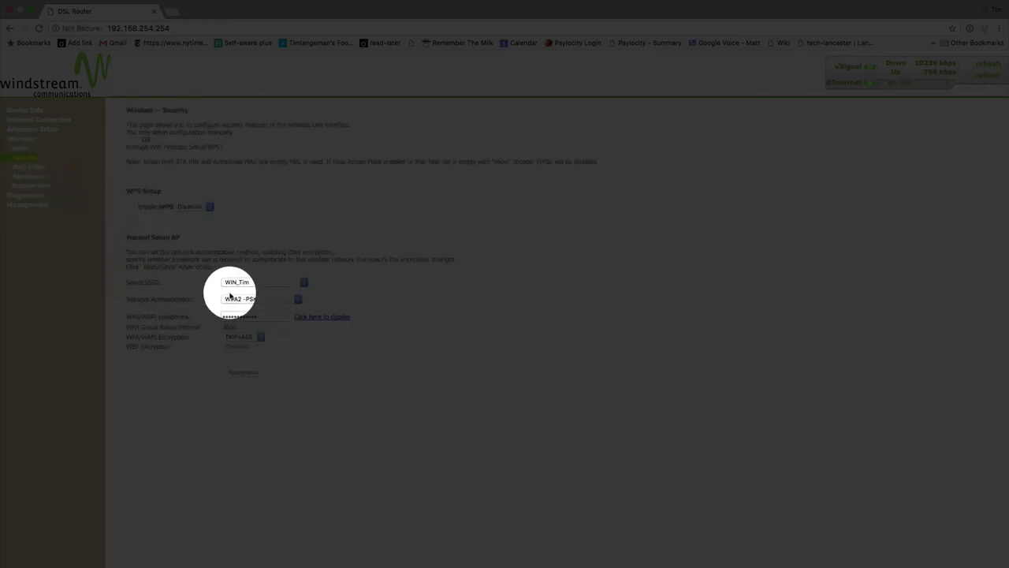
{"action": "left_click", "coordinate": [302, 282]}
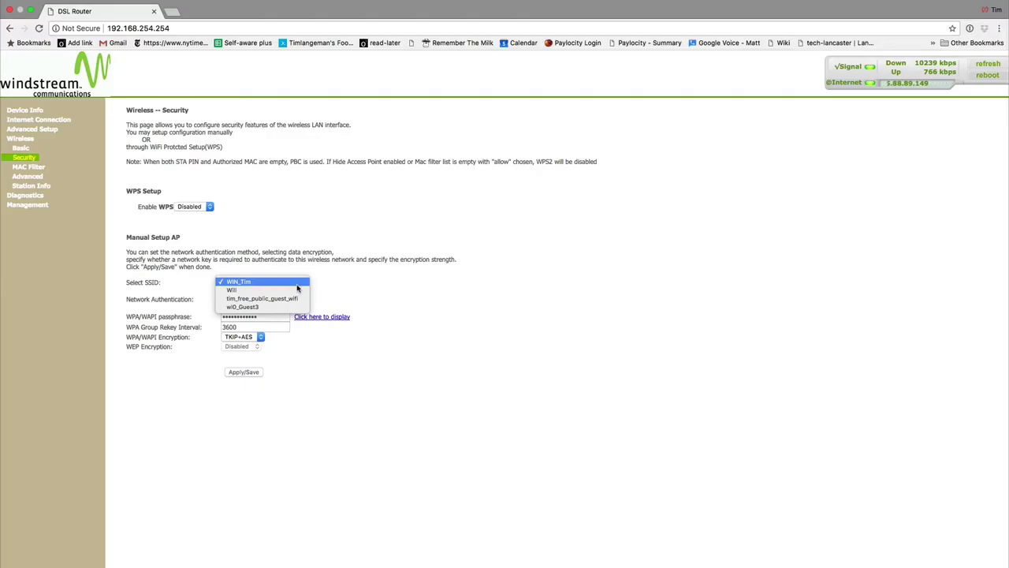
{"action": "left_click", "coordinate": [252, 308]}
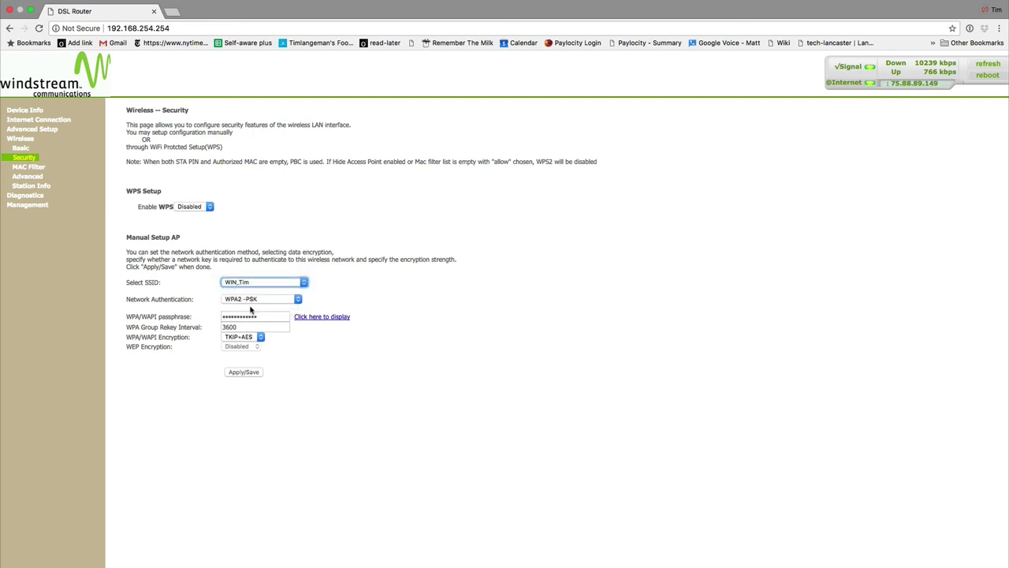
{"action": "left_click", "coordinate": [251, 300]}
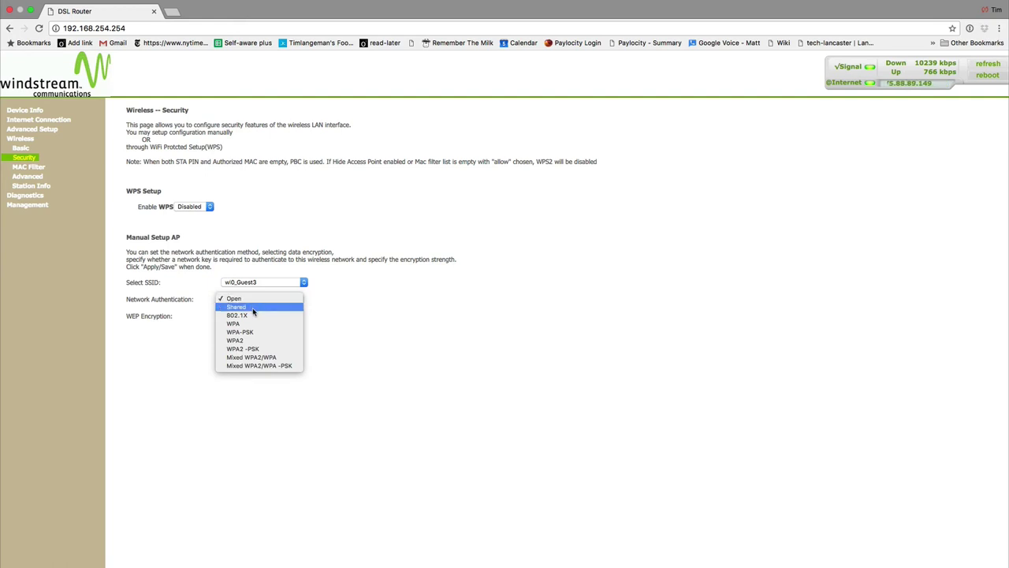
{"action": "left_click", "coordinate": [261, 349]}
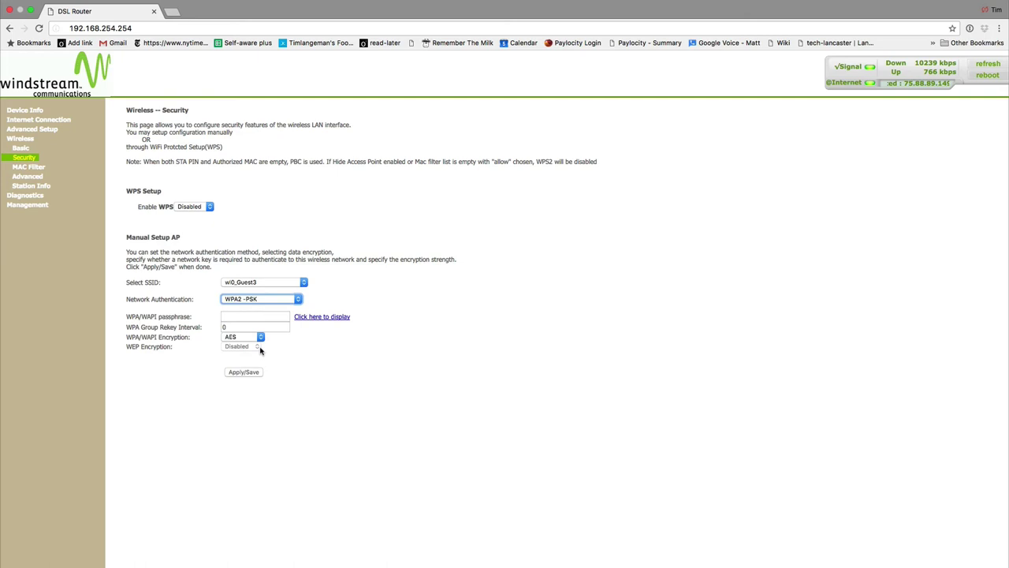
Enter the new WPA/WAPI passphrase for wl0_Guest3
{"action": "left_click", "coordinate": [229, 316]}
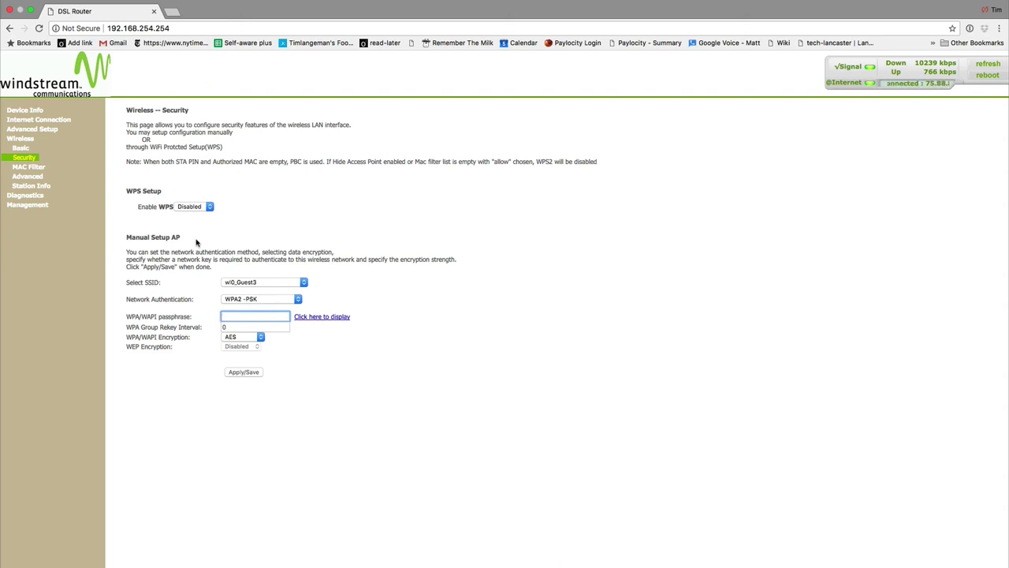
{"action": "type", "text": "••••••••••••••"}
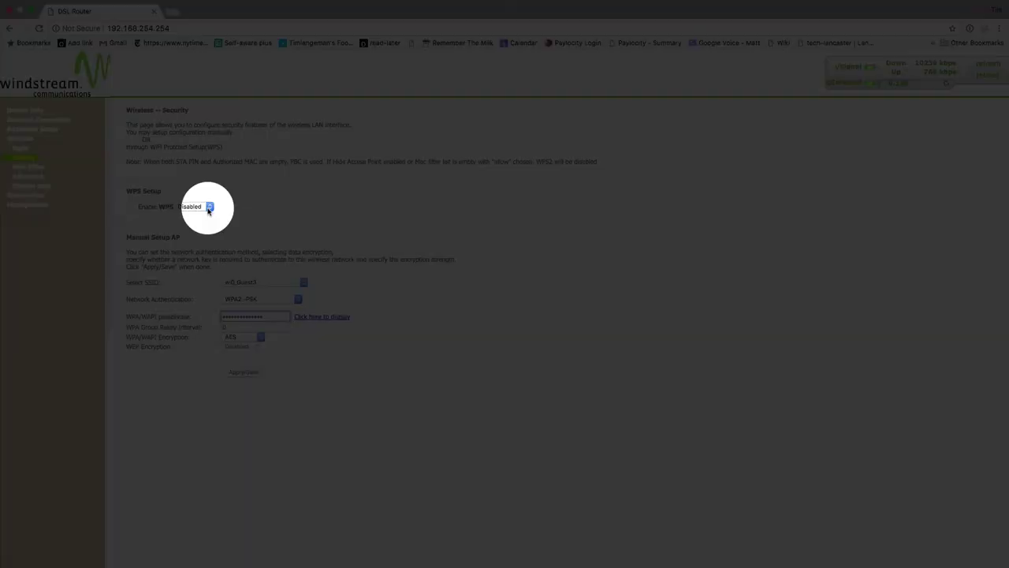
{"action": "left_click", "coordinate": [206, 208]}
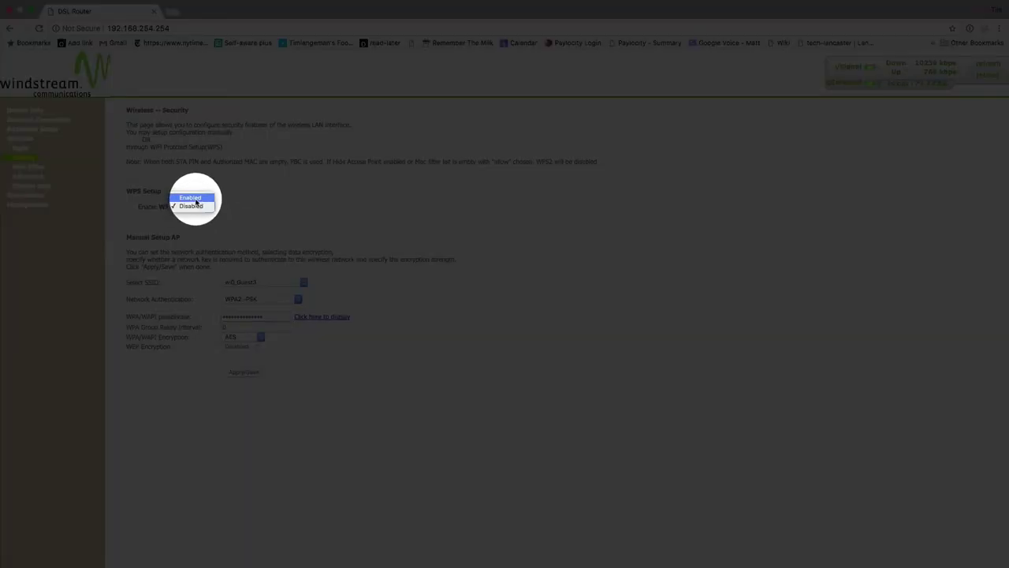
{"action": "left_click", "coordinate": [191, 197]}
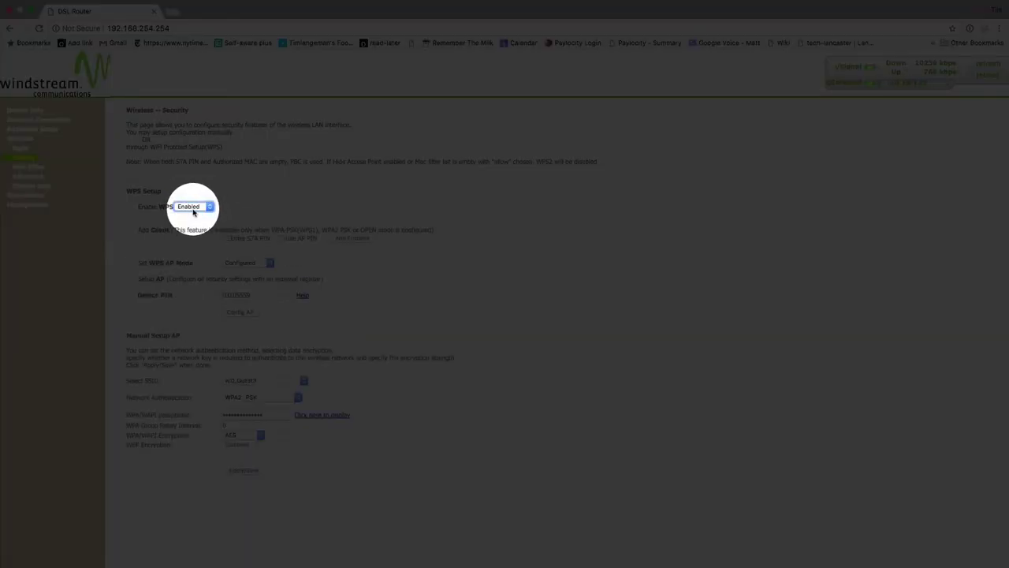
{"action": "left_click", "coordinate": [193, 209]}
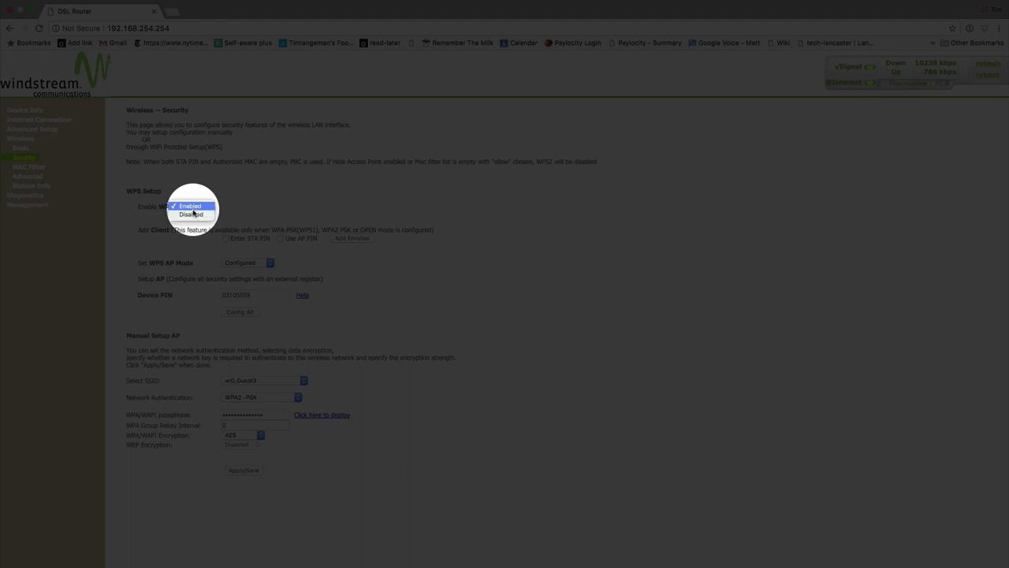
{"action": "left_click", "coordinate": [193, 216]}
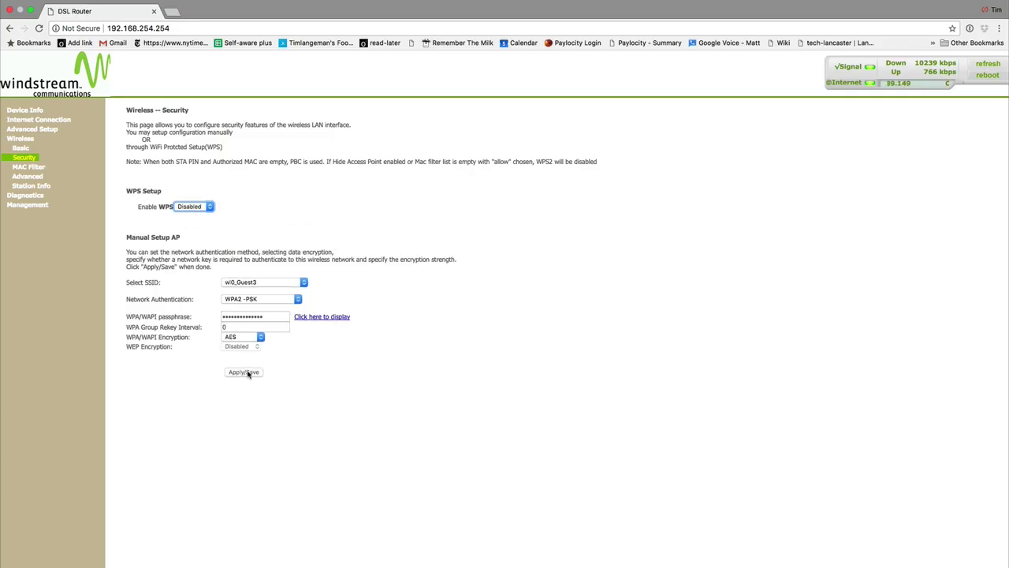
{"action": "left_click", "coordinate": [204, 367]}
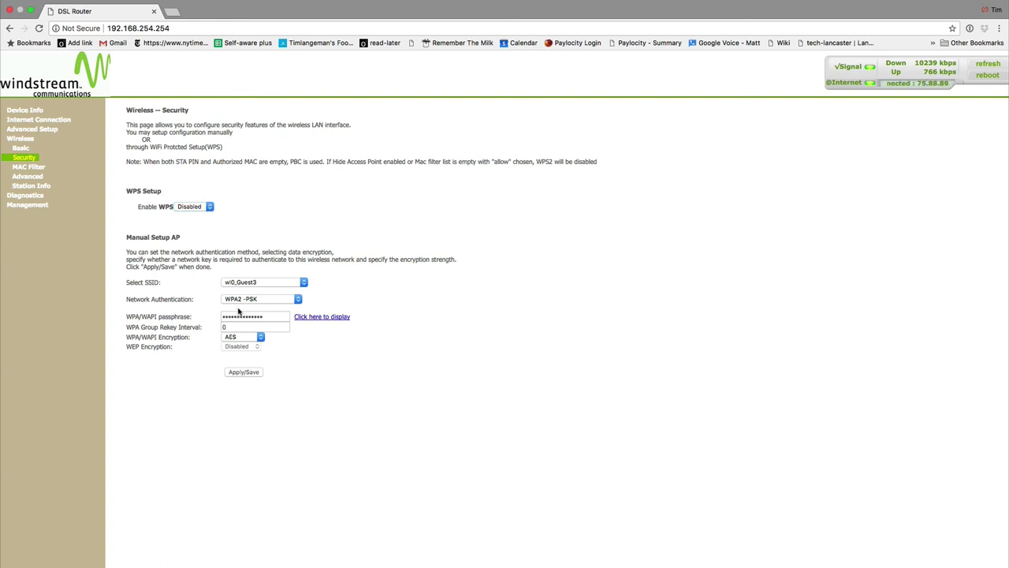